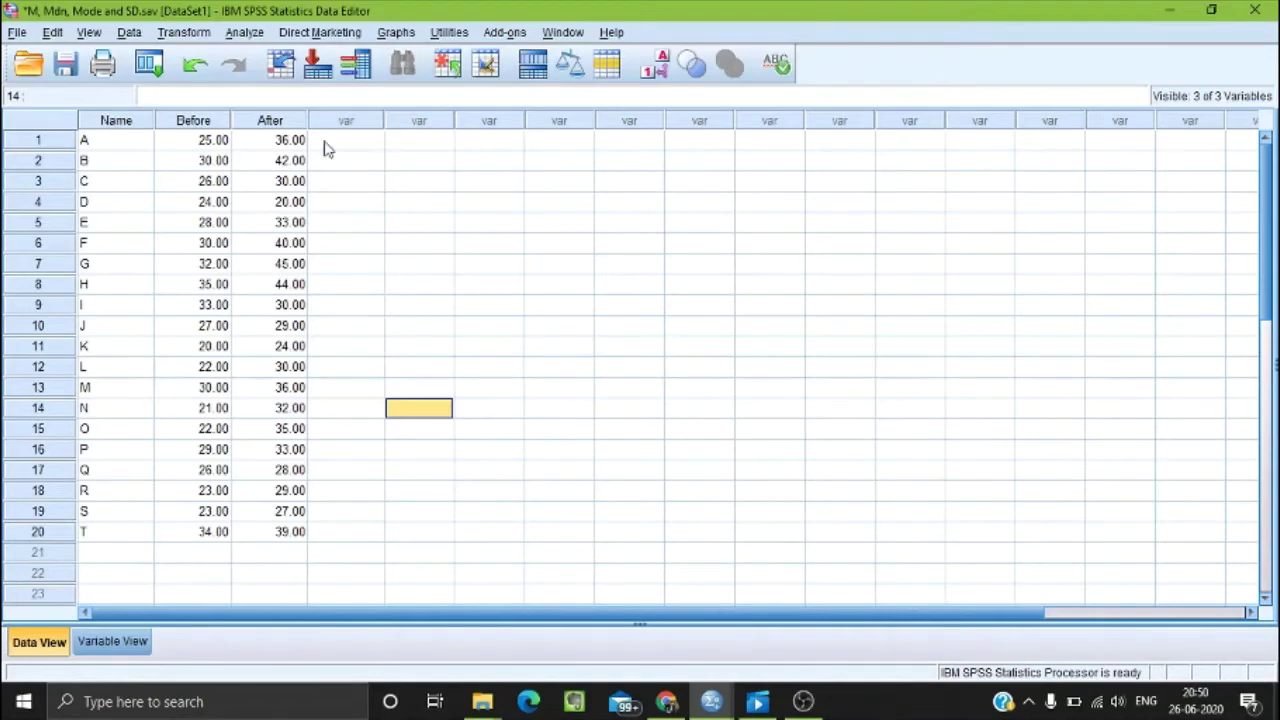
Step: Open Compute Variable and name the target variable Difference
{"action": "left_click", "coordinate": [193, 34]}
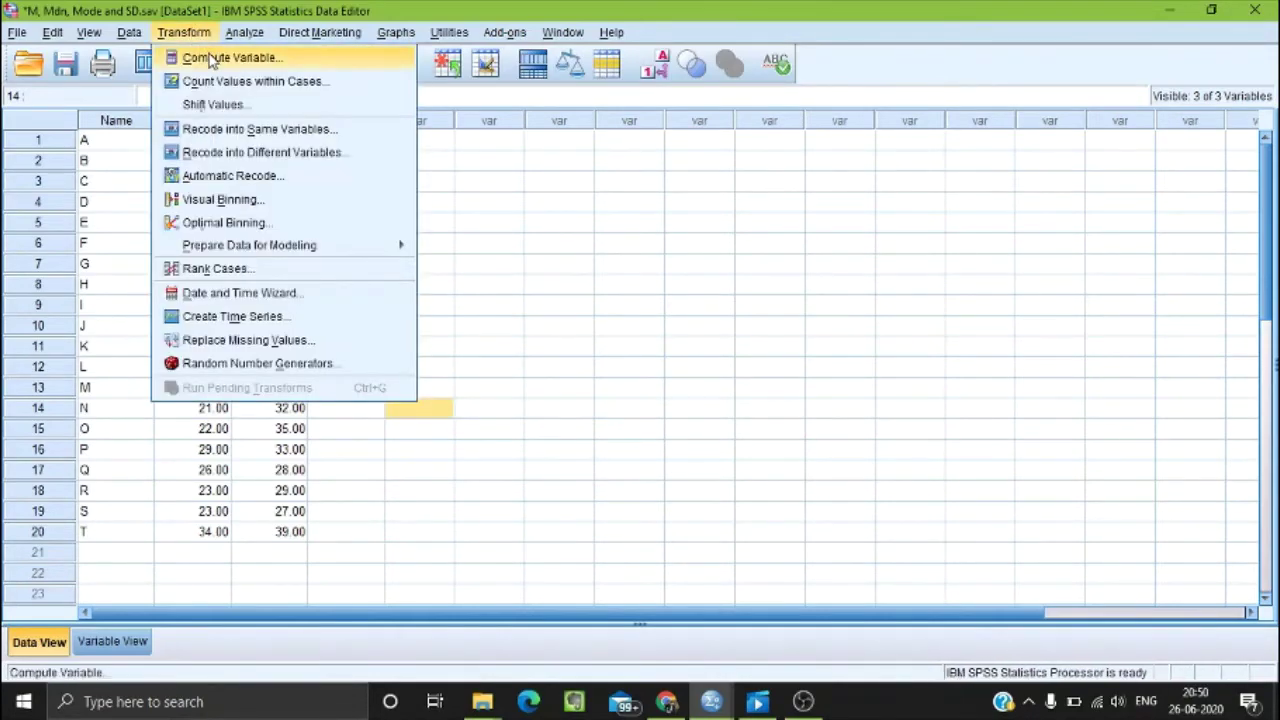
{"action": "left_click", "coordinate": [211, 60]}
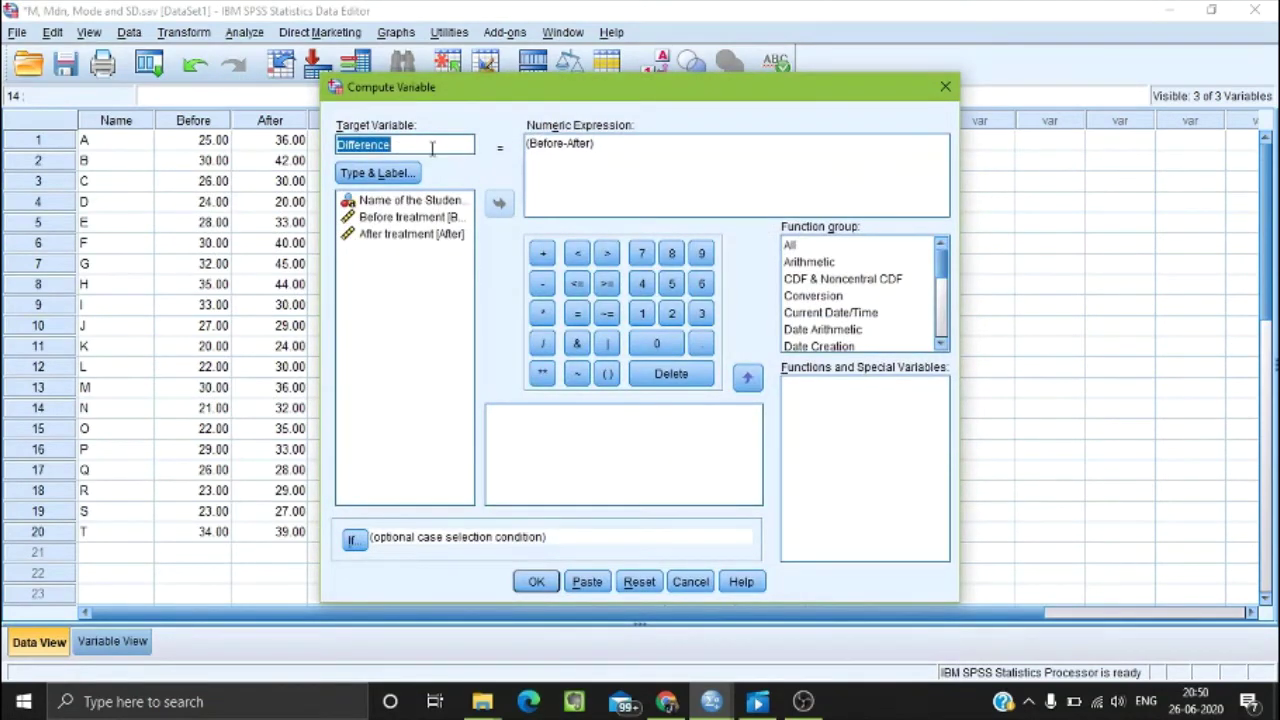
{"action": "left_click_drag", "start_coordinate": [413, 145], "coordinate": [357, 145]}
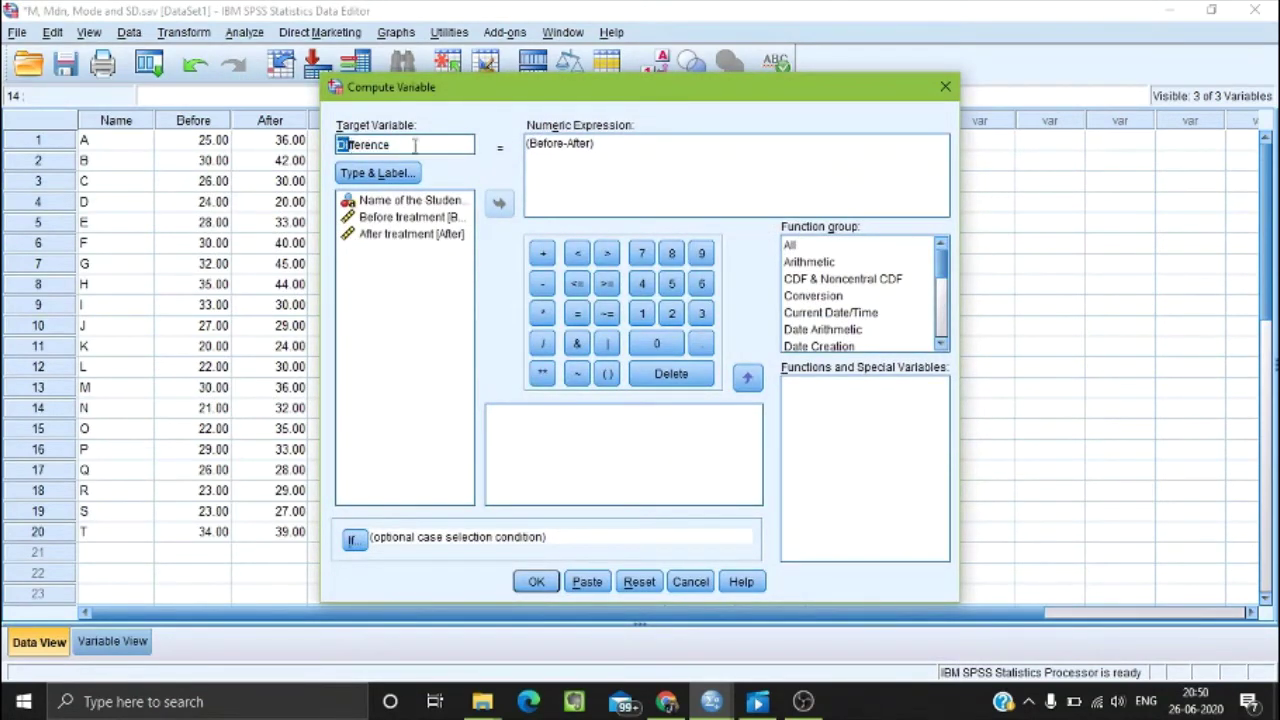
{"action": "double_click", "coordinate": [398, 144]}
{"action": "type", "text": "Di"}
Step: Set the numeric expression to (Before-After) and compute Difference for all cases
{"action": "left_click", "coordinate": [686, 146]}
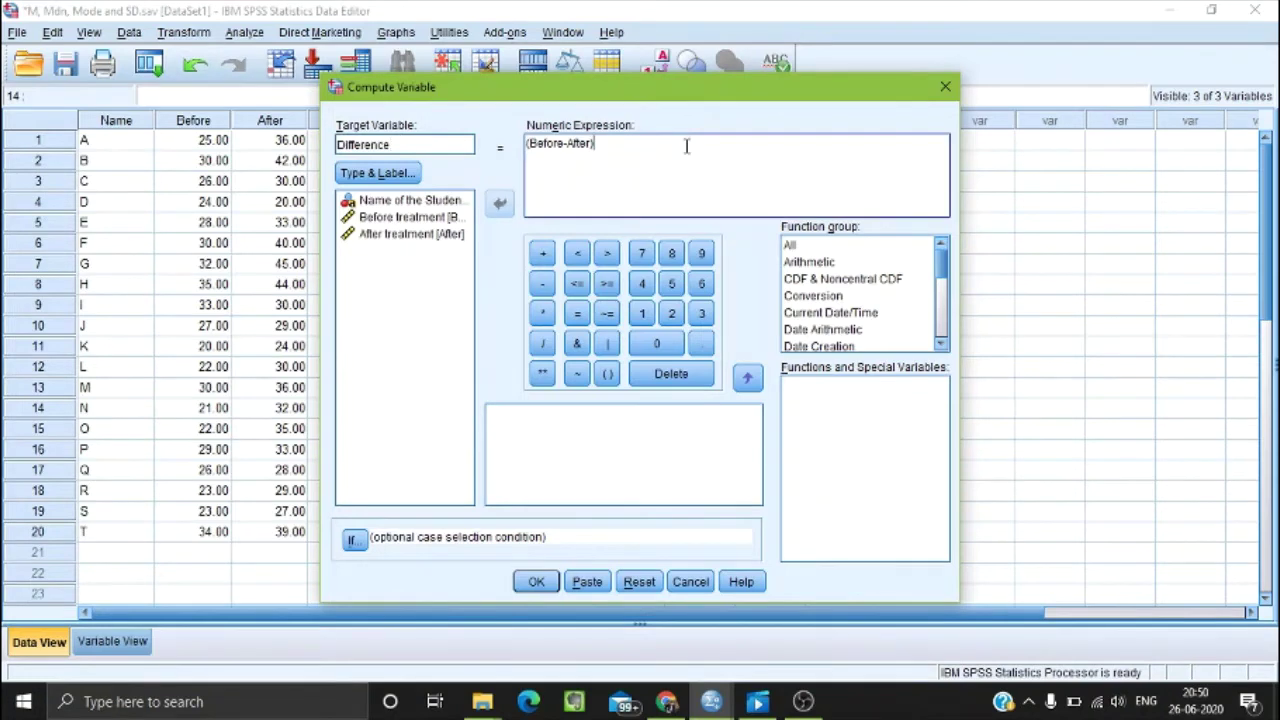
{"action": "key", "text": "BackSpace"}
{"action": "key", "text": "BackSpace"}
{"action": "key", "text": "BackSpace"}
{"action": "key", "text": "BackSpace"}
{"action": "key", "text": "BackSpace"}
{"action": "key", "text": "BackSpace"}
{"action": "key", "text": "BackSpace"}
{"action": "key", "text": "BackSpace"}
{"action": "key", "text": "BackSpace"}
{"action": "key", "text": "BackSpace"}
{"action": "key", "text": "BackSpace"}
{"action": "key", "text": "BackSpace"}
{"action": "key", "text": "BackSpace"}
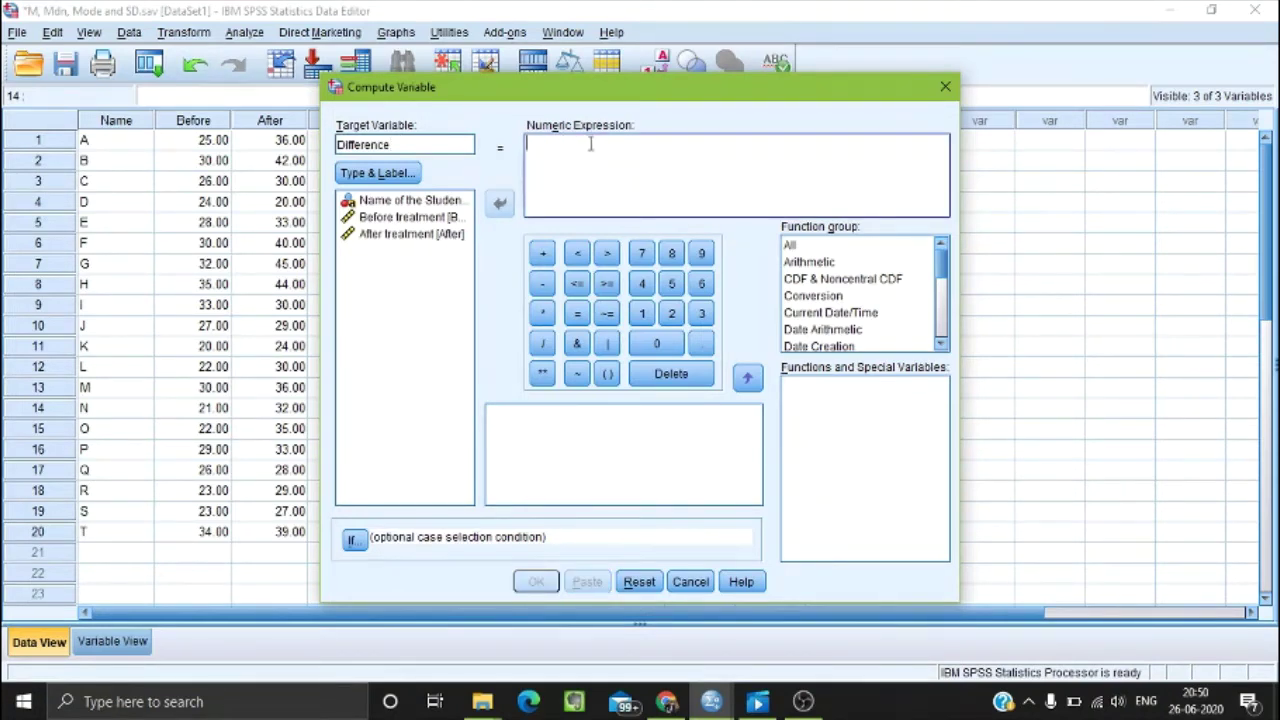
{"action": "type", "text": "("}
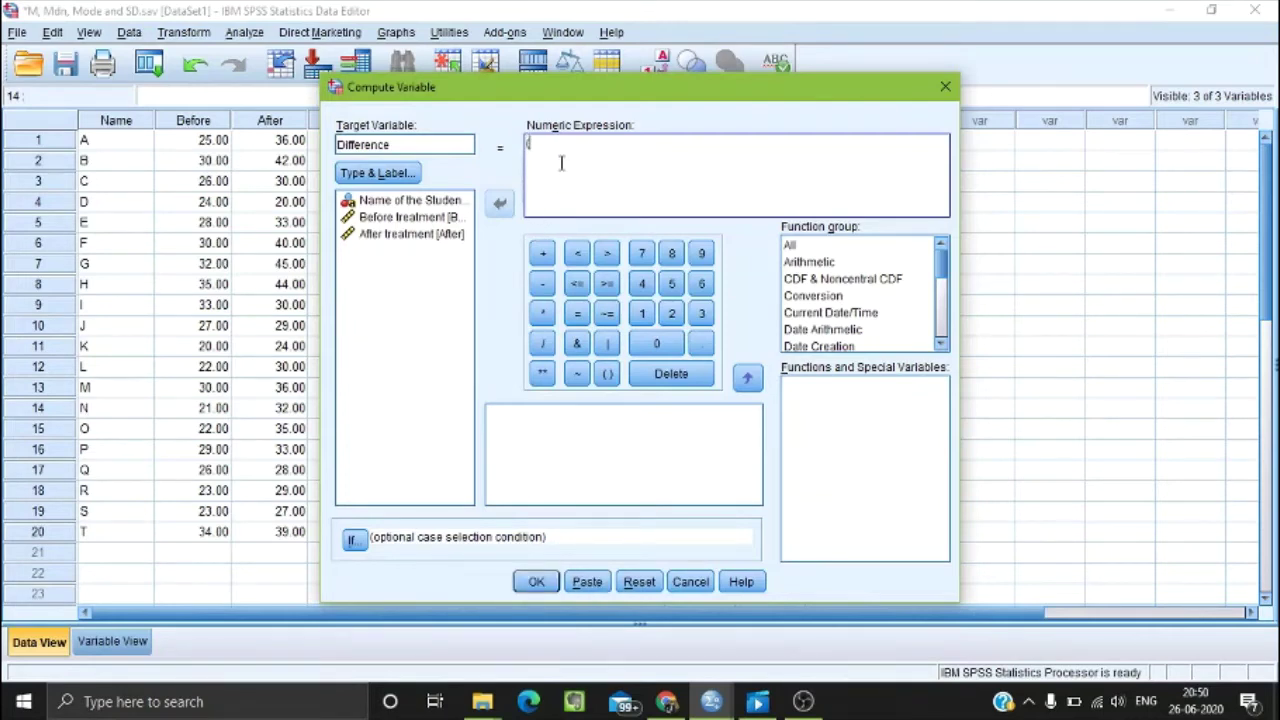
{"action": "left_click", "coordinate": [422, 222]}
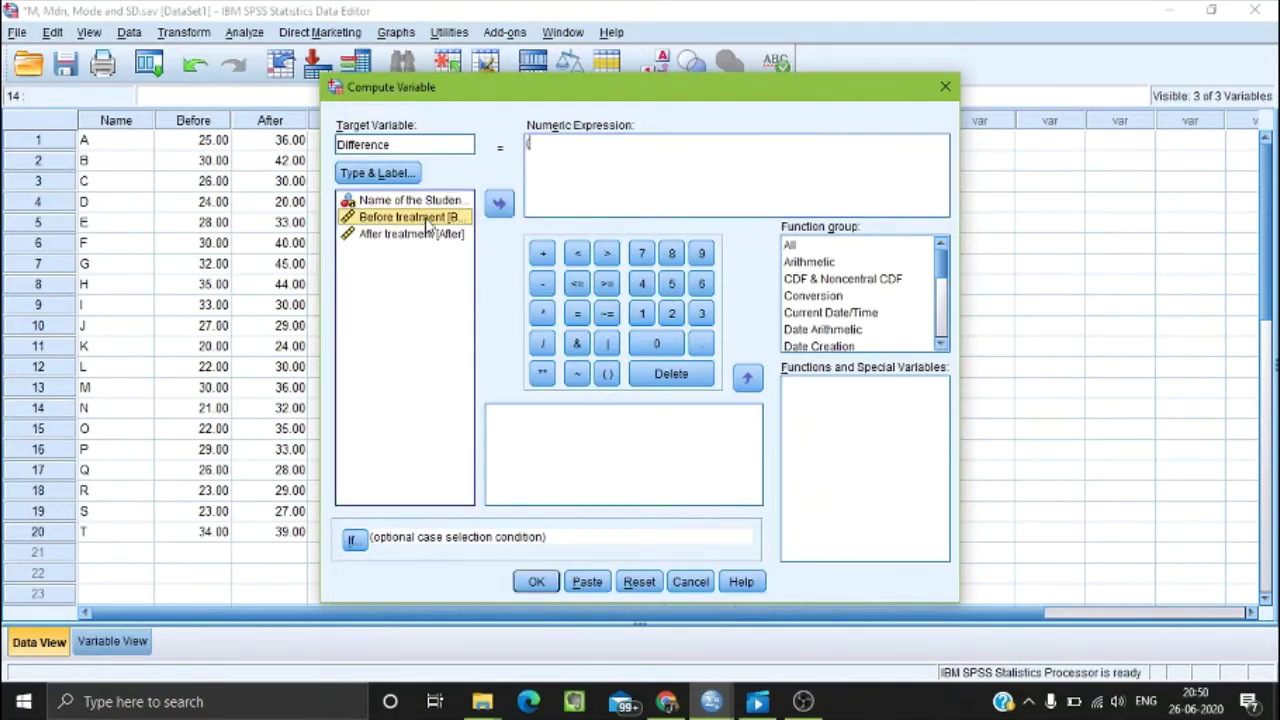
{"action": "left_click", "coordinate": [499, 203]}
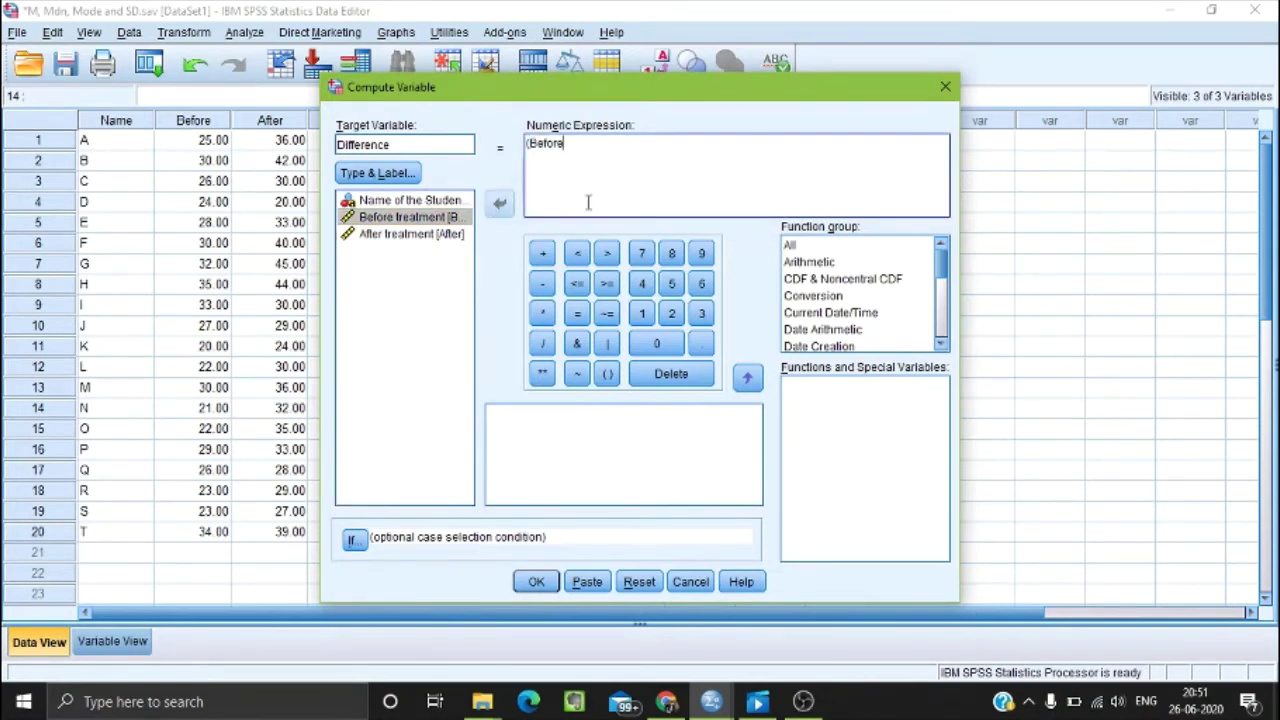
{"action": "left_click", "coordinate": [423, 234]}
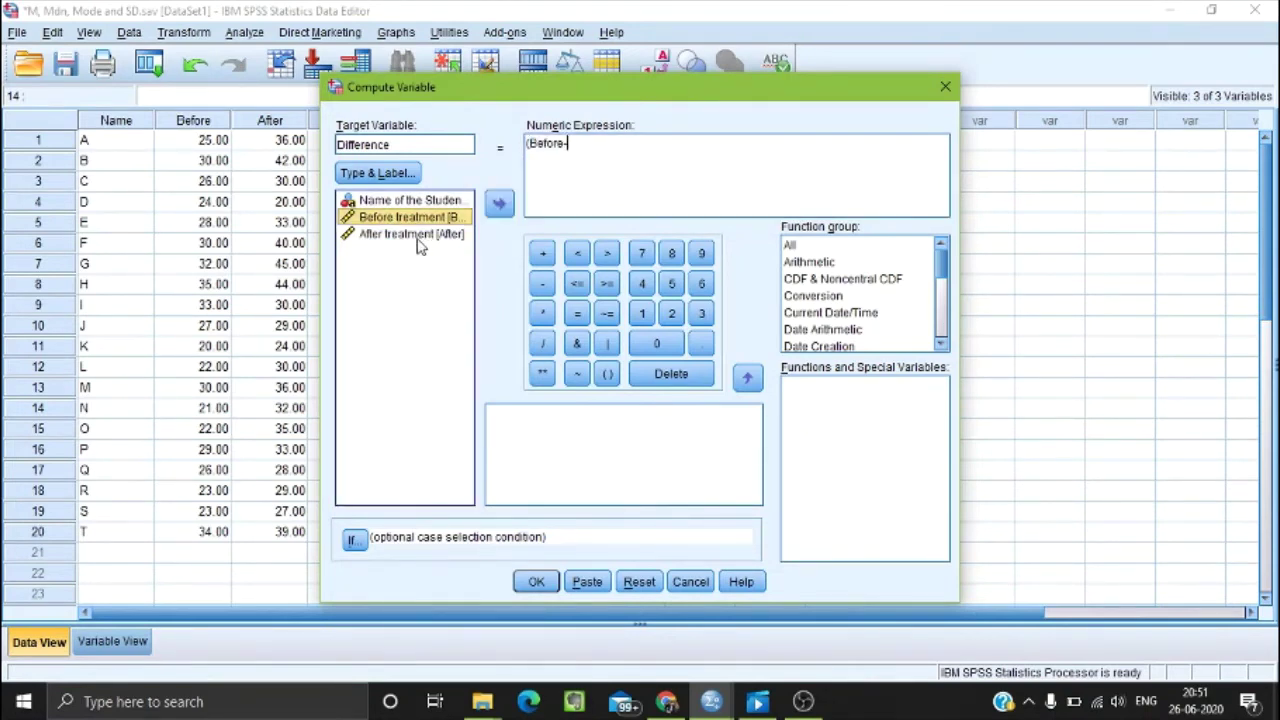
{"action": "left_click", "coordinate": [499, 204]}
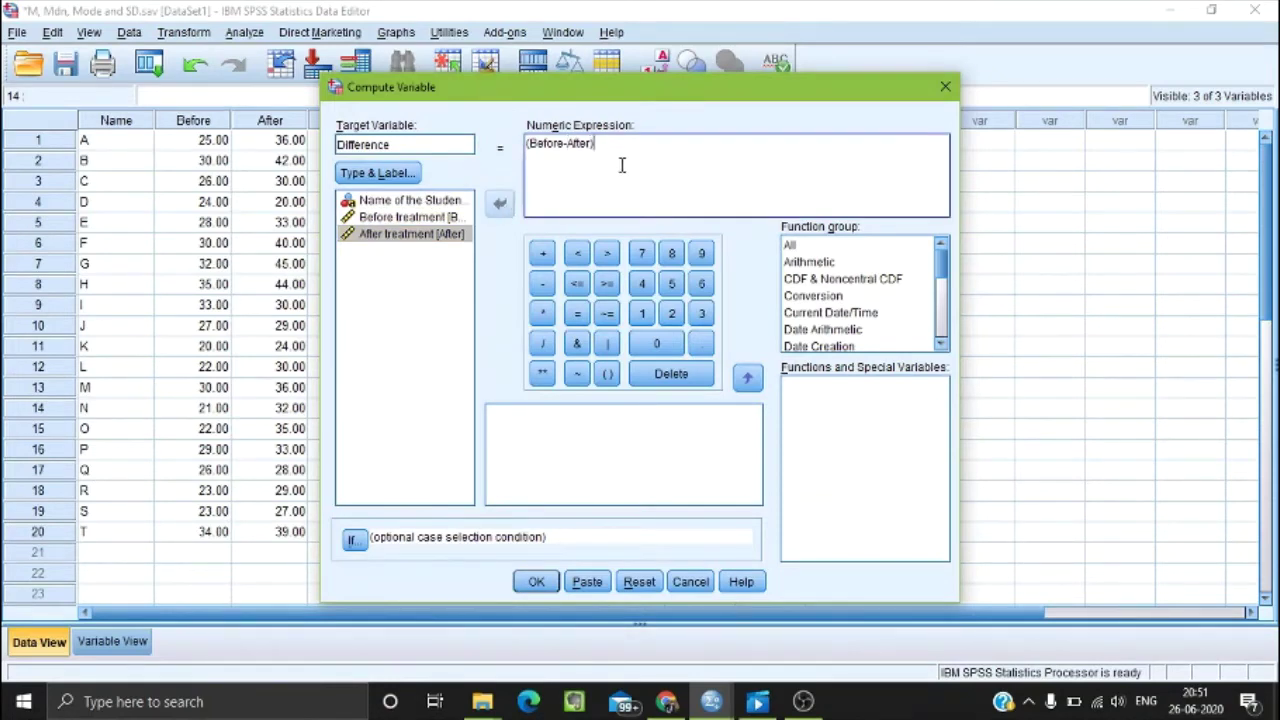
{"action": "left_click", "coordinate": [533, 582]}
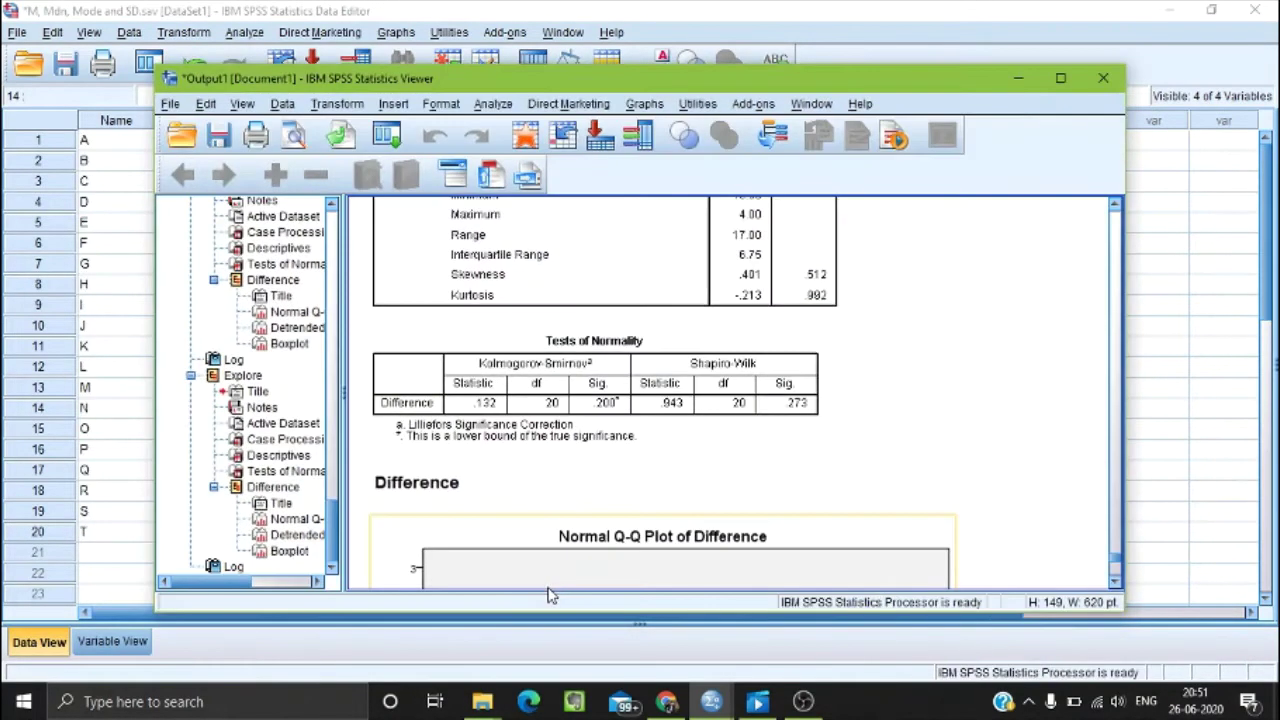
Step: Minimize the Output Viewer to see the new Difference column in the Data Editor
{"action": "left_click", "coordinate": [1018, 77]}
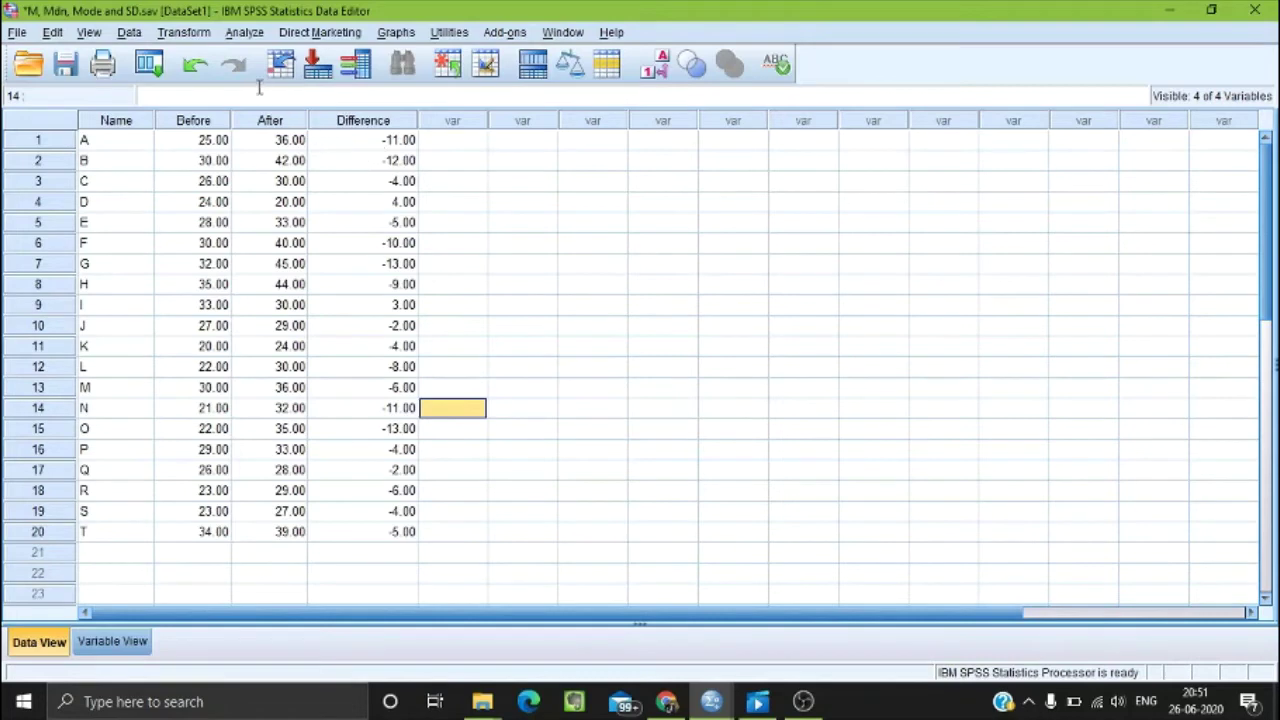
Step: Run Explore on Difference as the dependent variable with normality plots and tests
{"action": "left_click", "coordinate": [246, 34]}
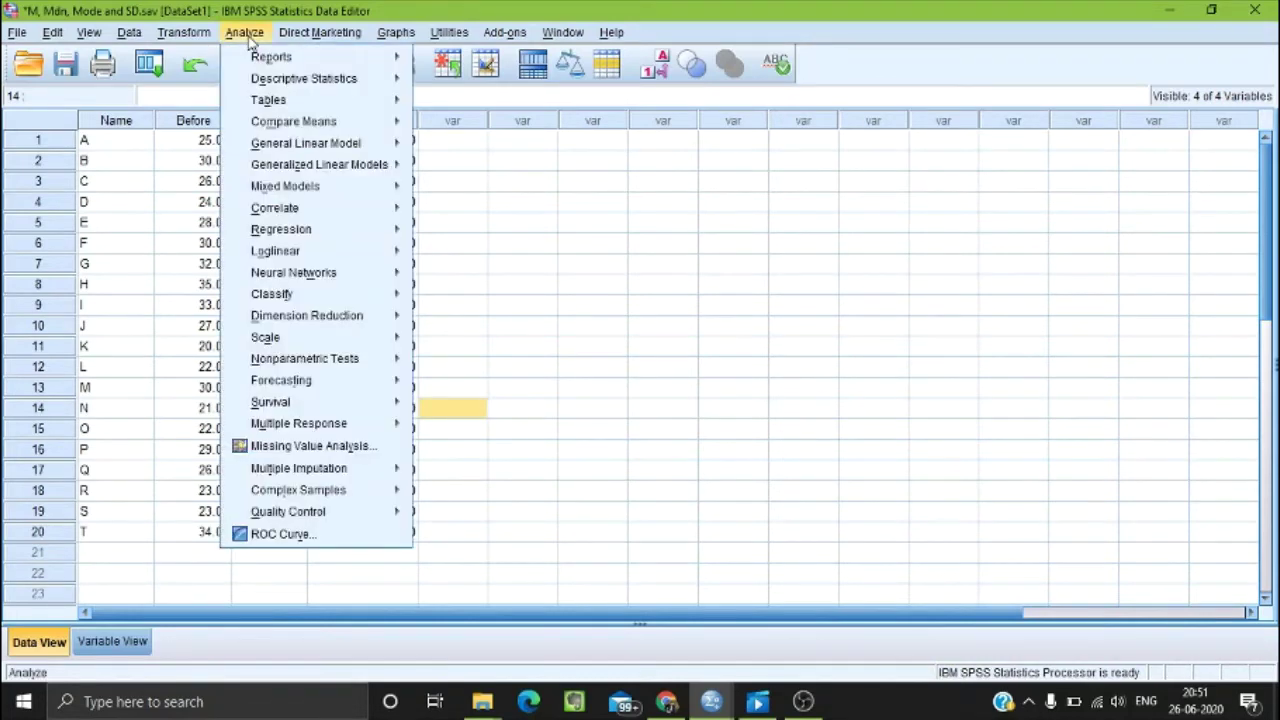
{"action": "mouse_move", "coordinate": [285, 80]}
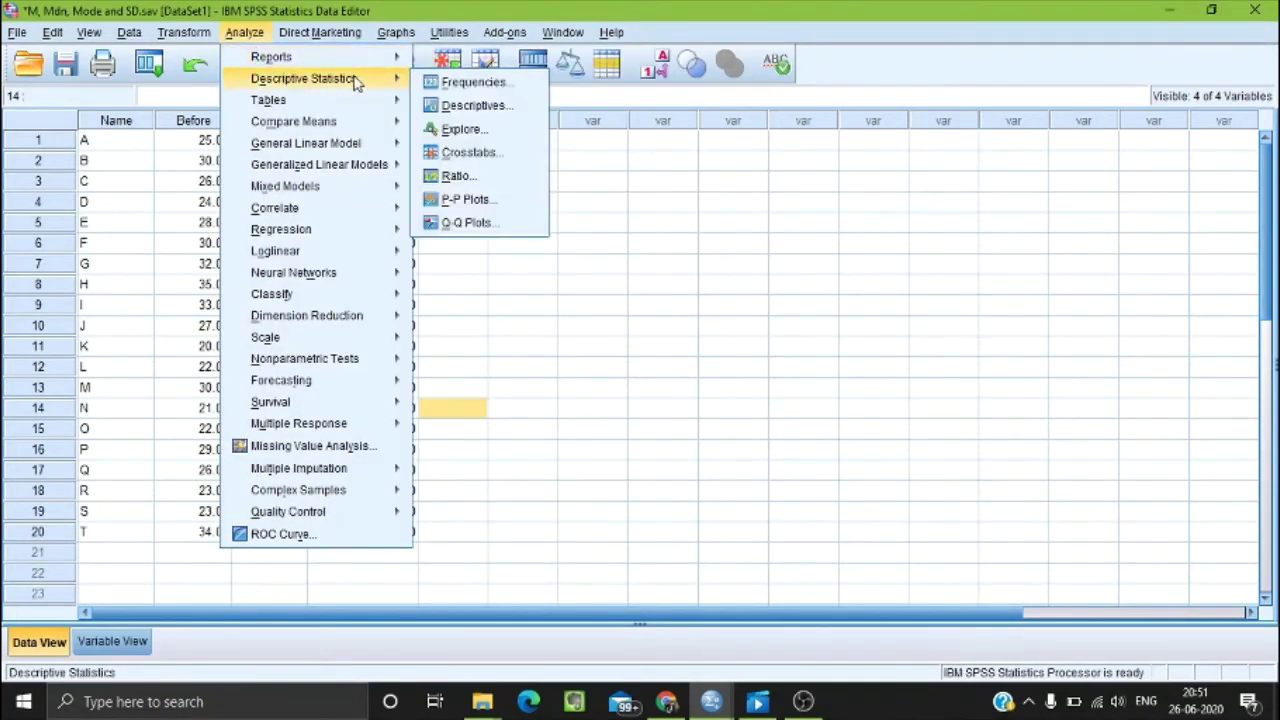
{"action": "left_click", "coordinate": [458, 129]}
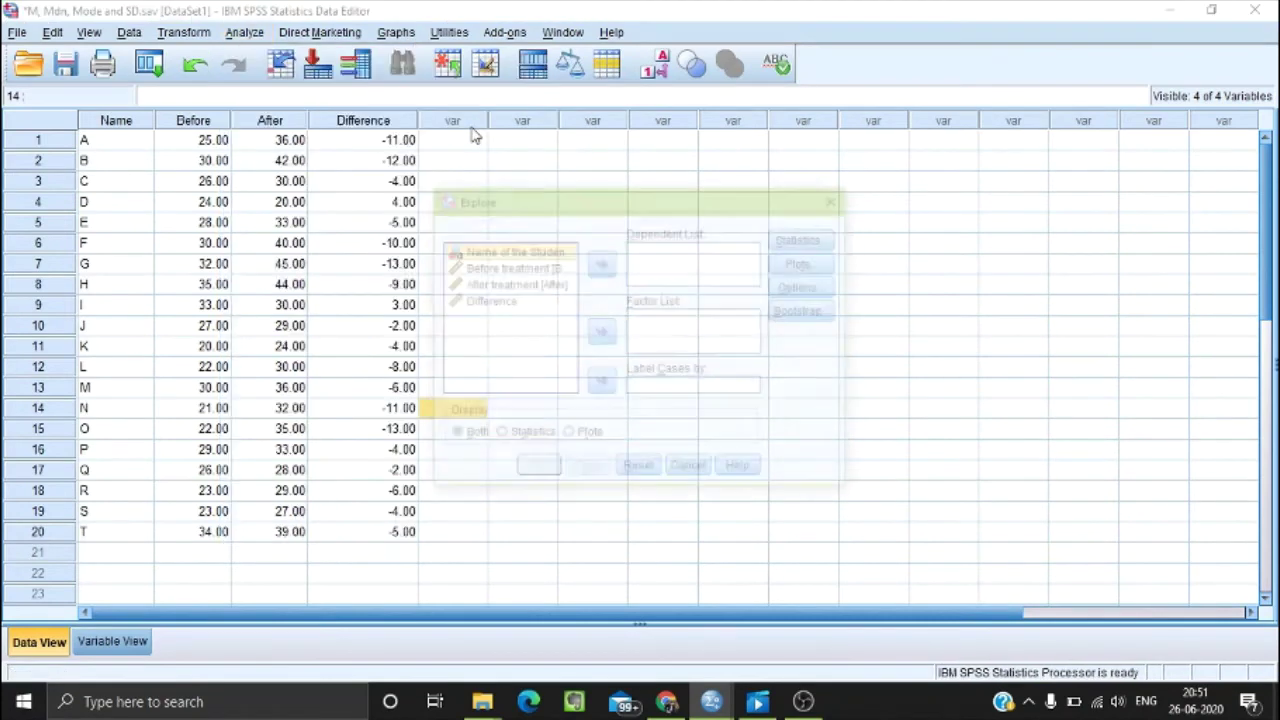
{"action": "left_click", "coordinate": [490, 301]}
{"action": "left_click", "coordinate": [601, 263]}
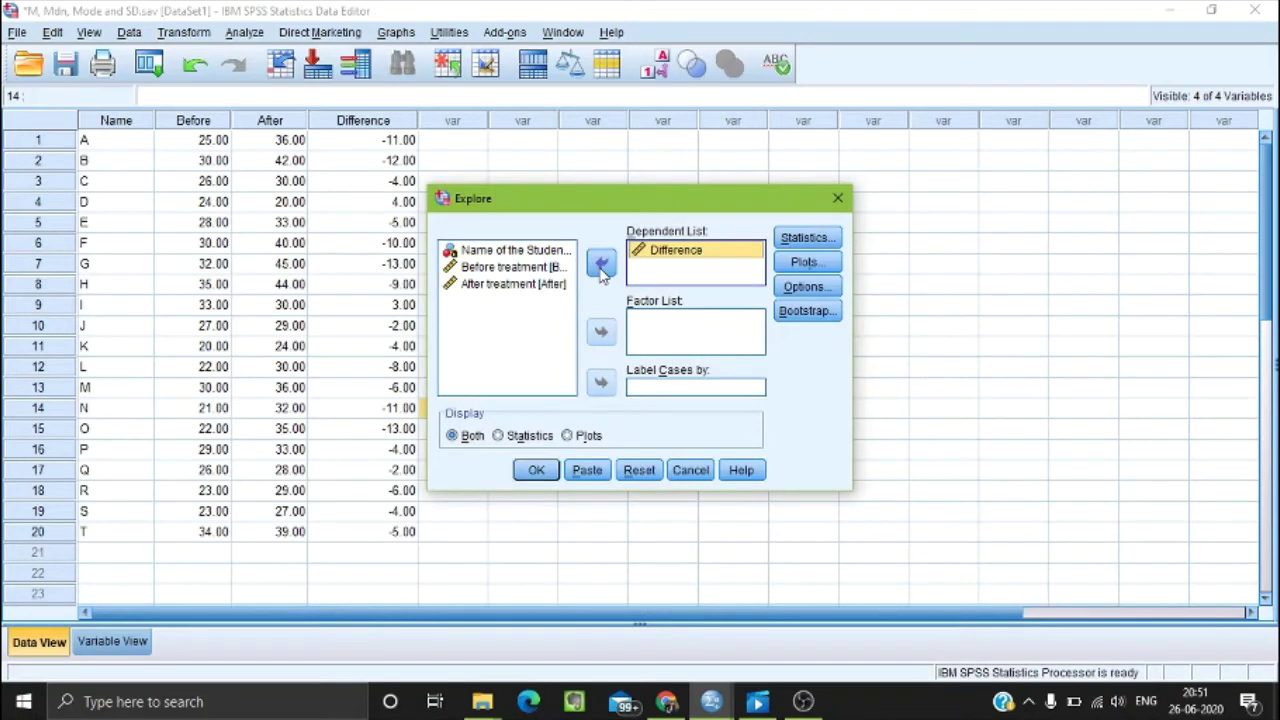
{"action": "left_click", "coordinate": [806, 262]}
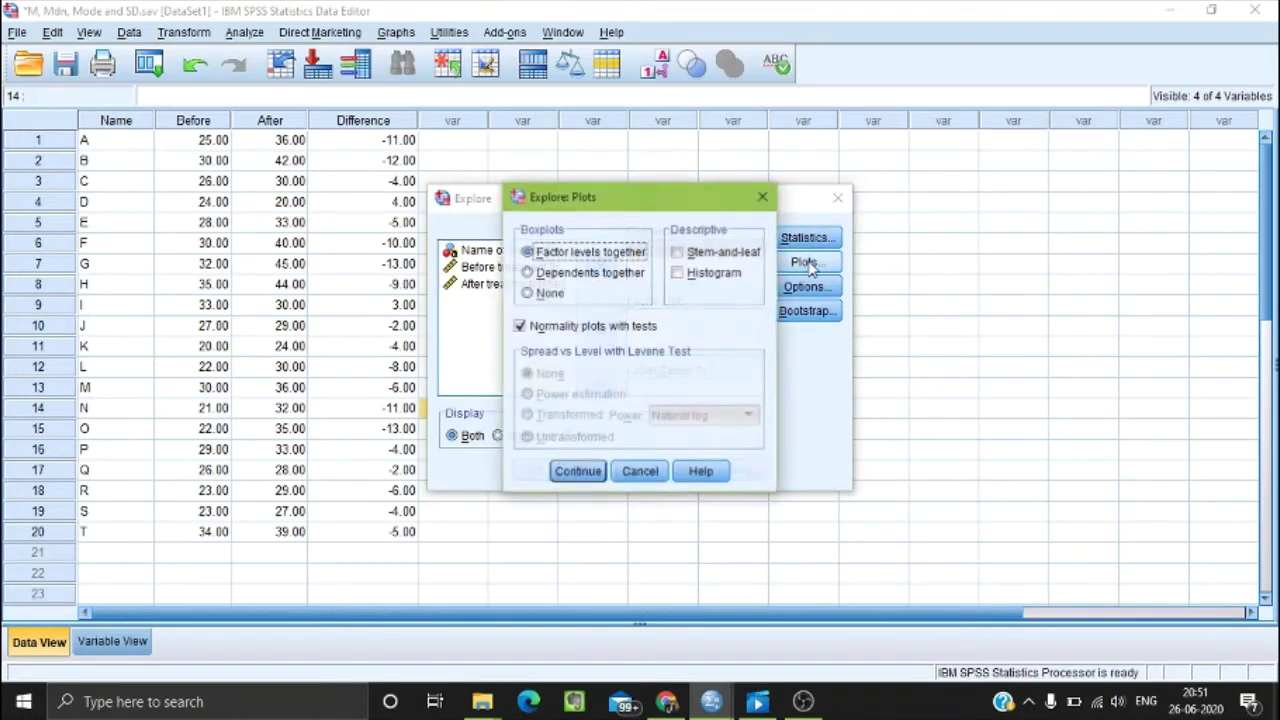
{"action": "left_click", "coordinate": [519, 327]}
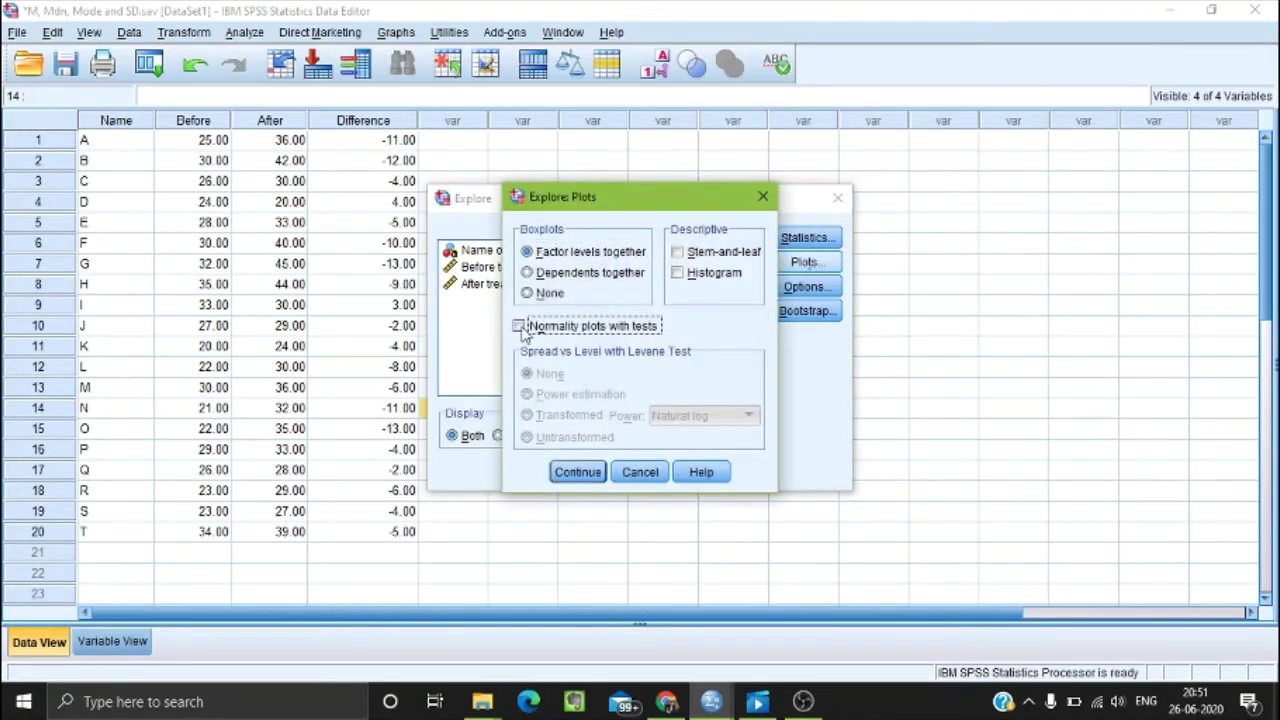
{"action": "left_click", "coordinate": [577, 472]}
{"action": "left_click", "coordinate": [531, 471]}
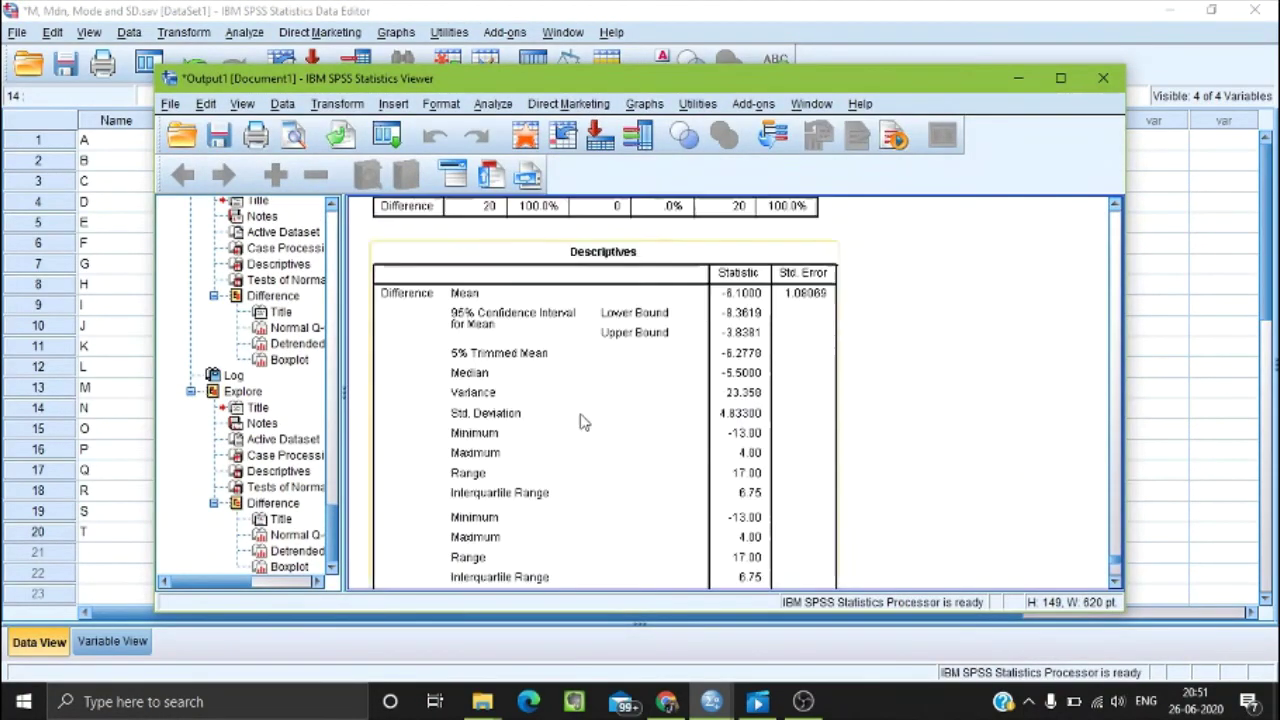
Step: Scroll down to the Tests of Normality for Difference, then minimize the output window
{"action": "scroll", "coordinate": [583, 425], "scroll_direction": "down", "scroll_amount": 1}
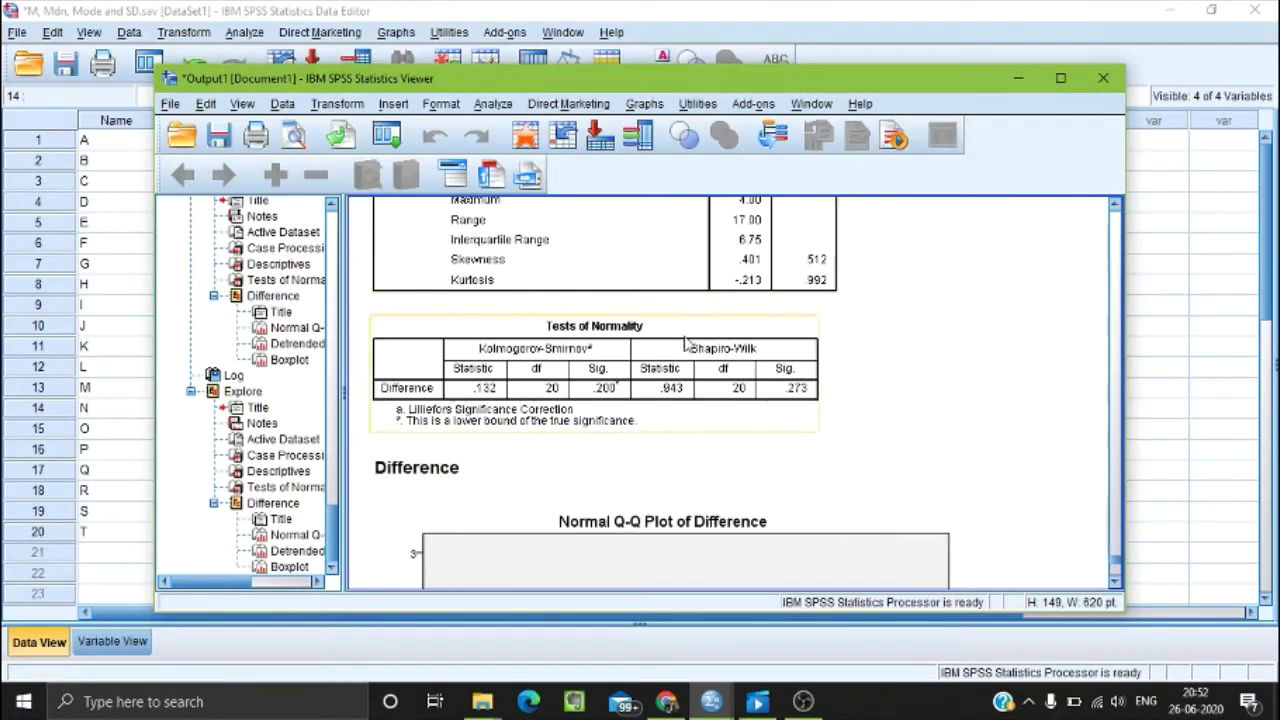
{"action": "left_click", "coordinate": [1016, 86]}
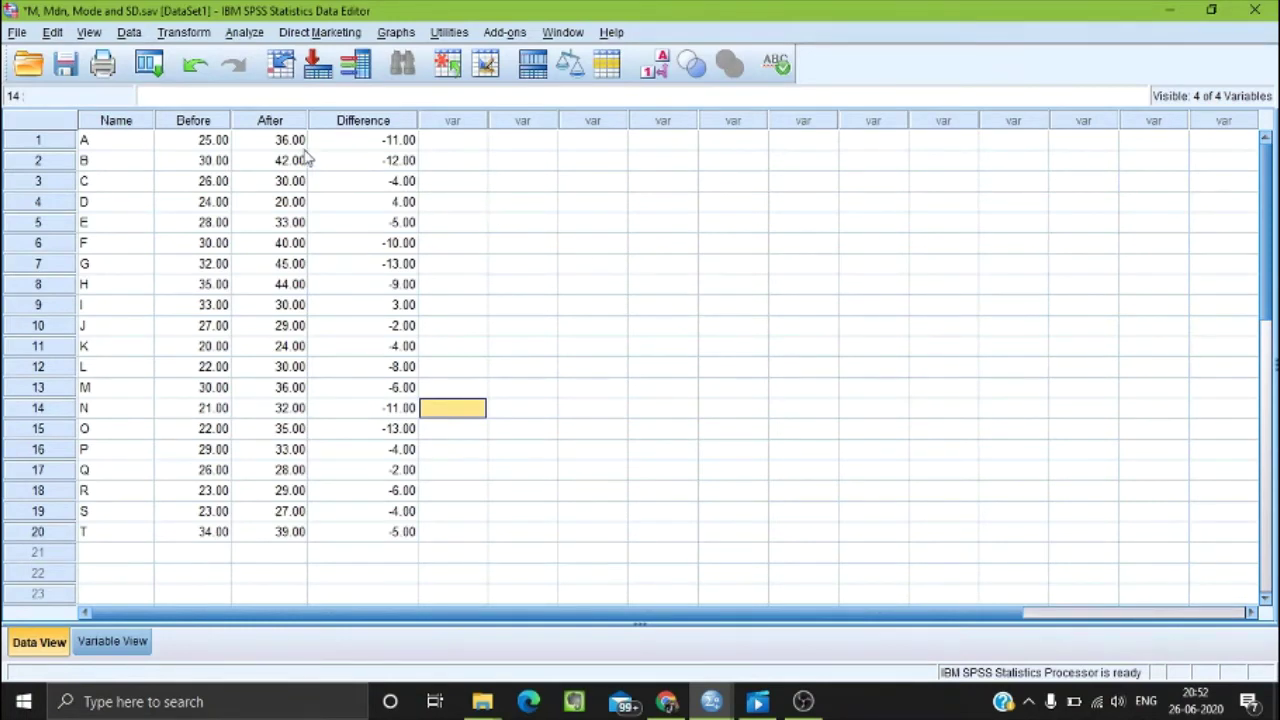
Step: Run a Paired-Samples T Test with Before and After treatment as pair 1
{"action": "left_click", "coordinate": [243, 33]}
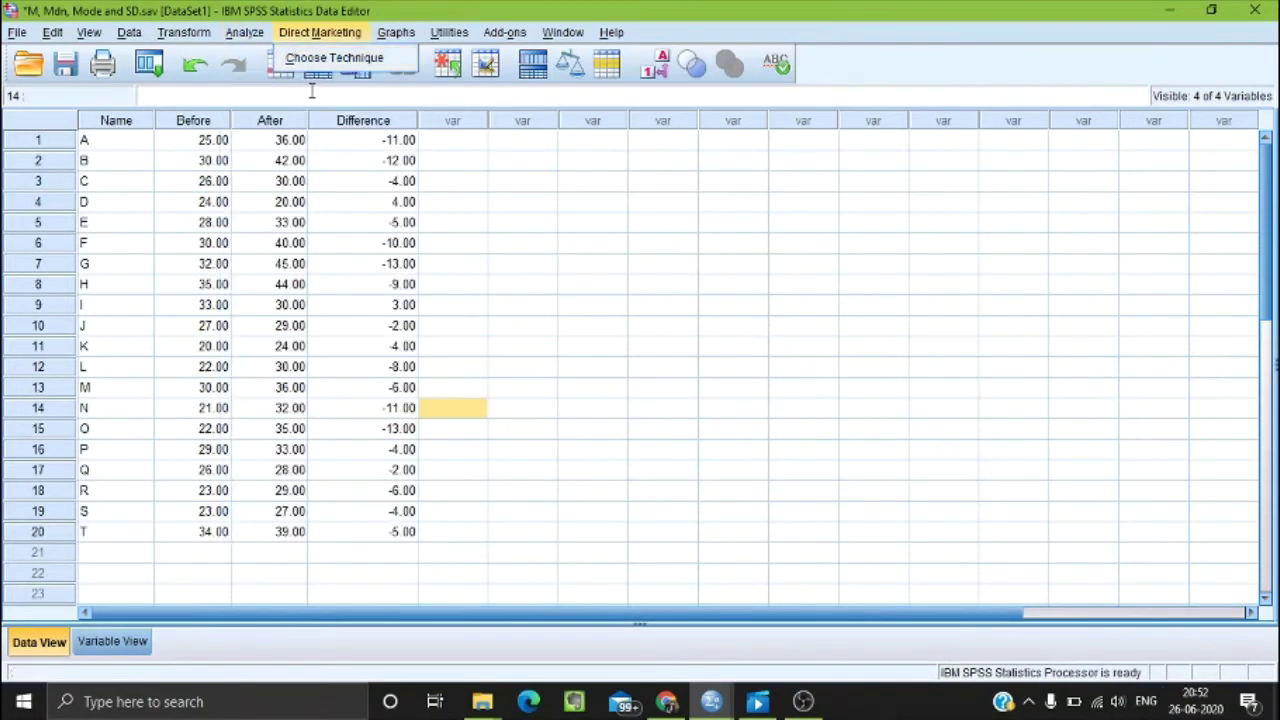
{"action": "mouse_move", "coordinate": [300, 132]}
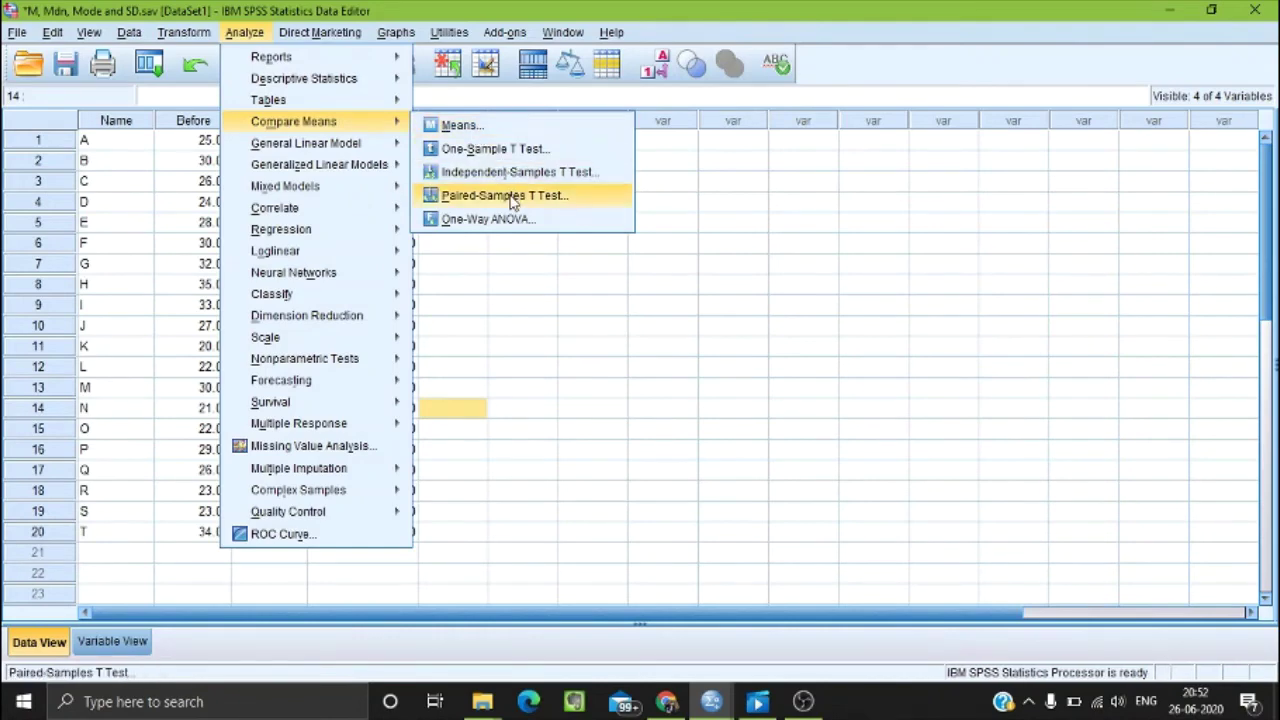
{"action": "left_click", "coordinate": [568, 205]}
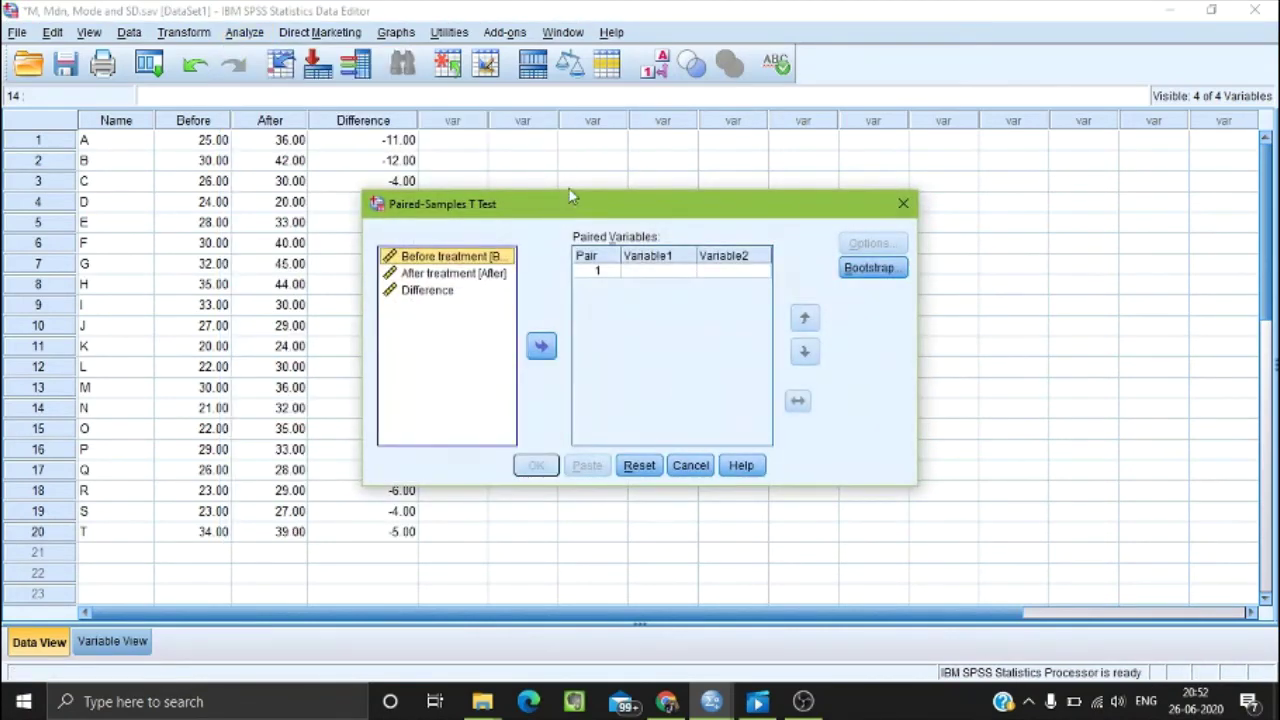
{"action": "left_click", "coordinate": [542, 347]}
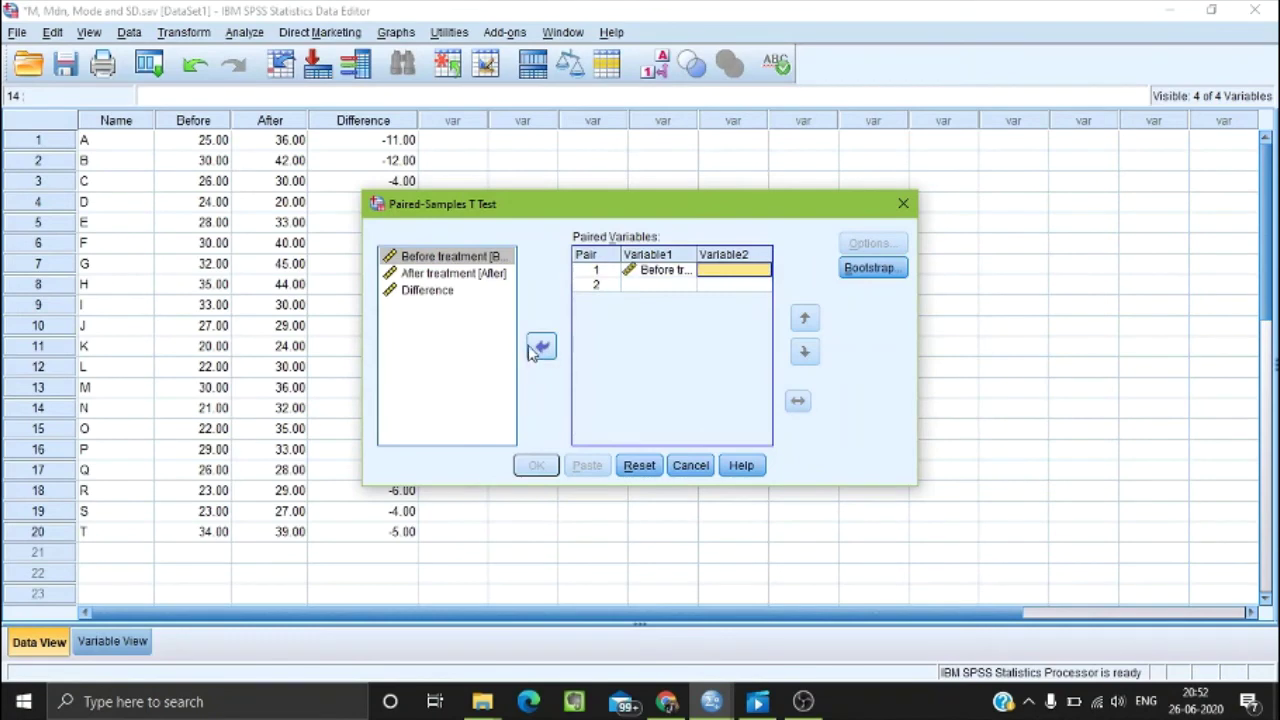
{"action": "left_click", "coordinate": [436, 276]}
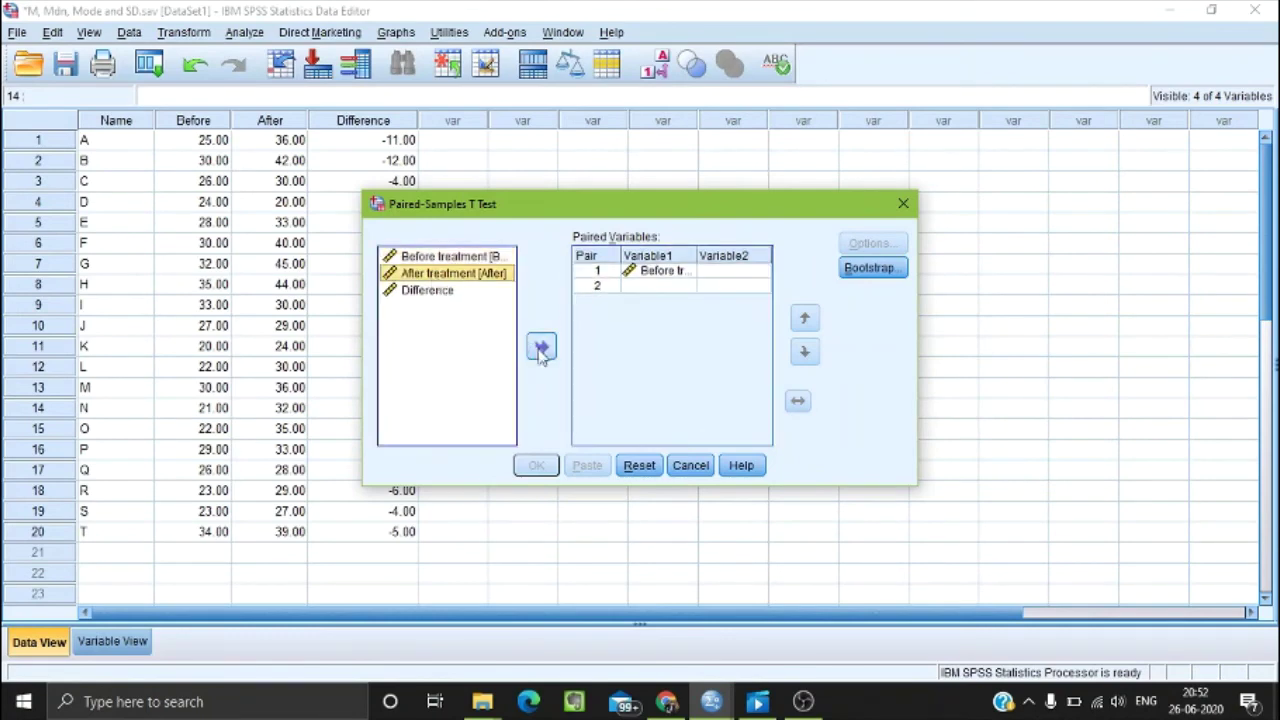
{"action": "left_click", "coordinate": [541, 348]}
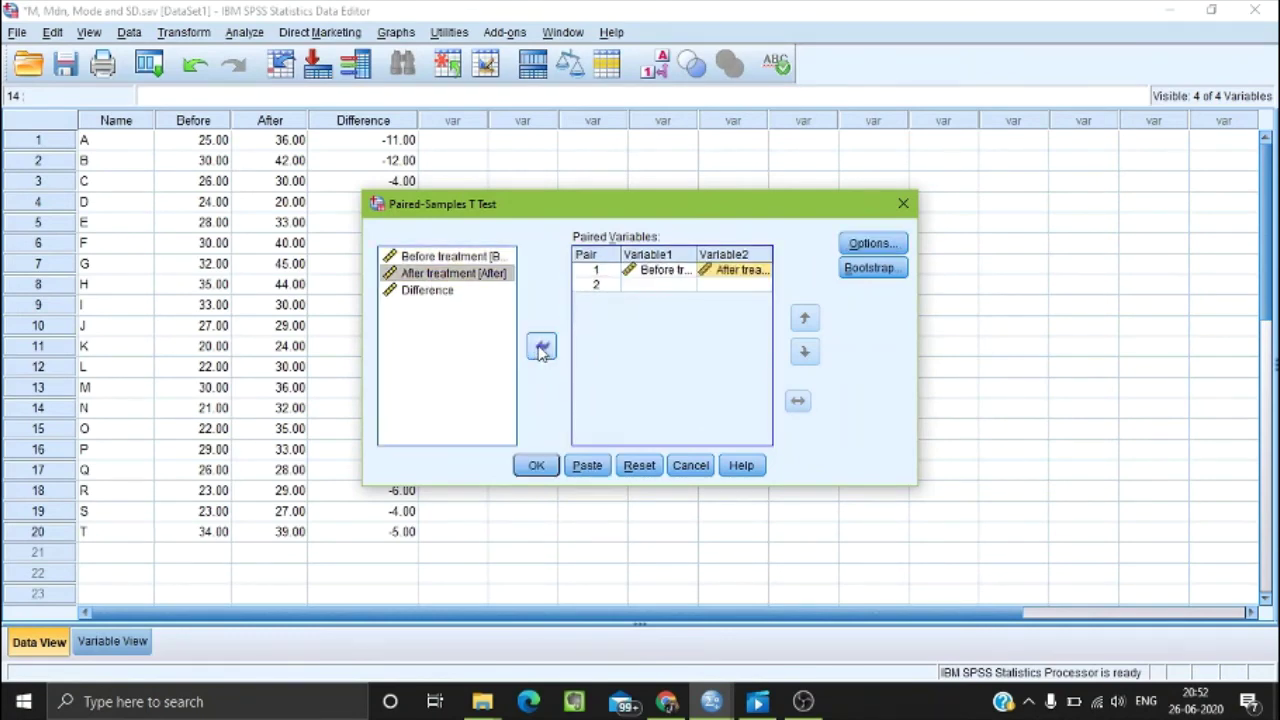
{"action": "left_click", "coordinate": [536, 466]}
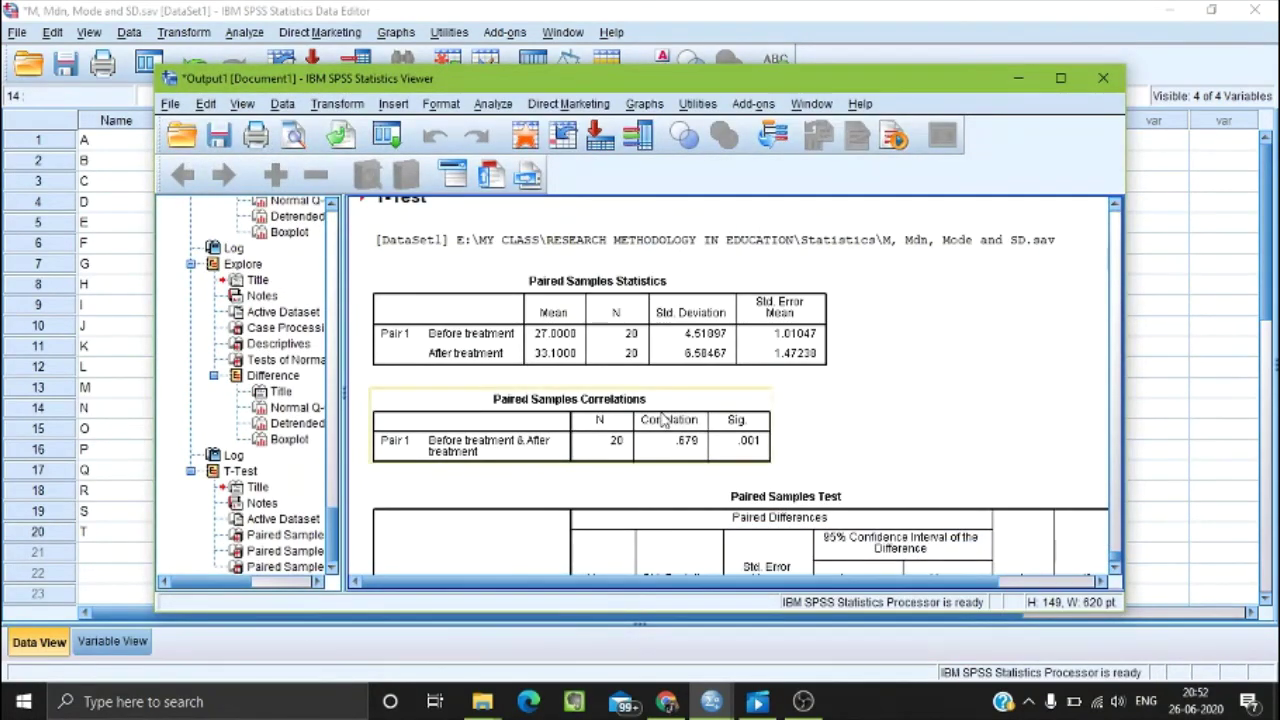
Step: Scroll the Paired Samples Test table to show df 19 and Sig. .000, then minimize the output
{"action": "scroll", "coordinate": [666, 422], "scroll_direction": "down", "scroll_amount": 2}
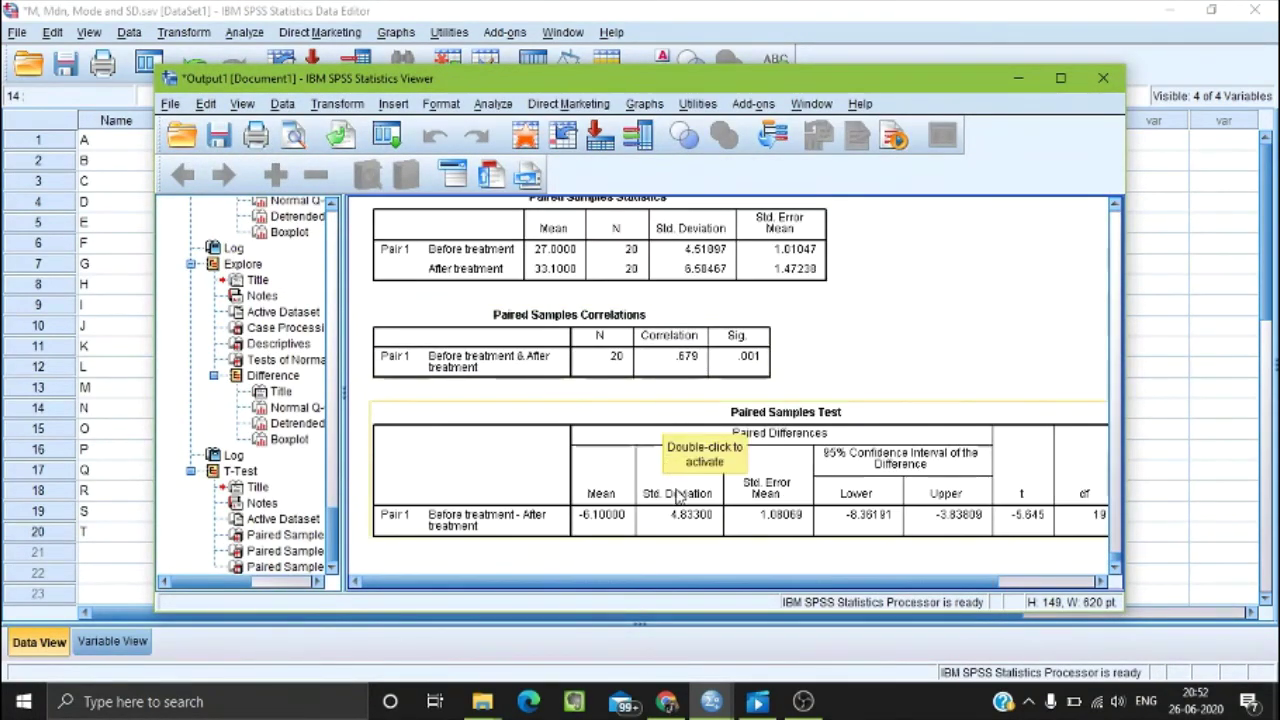
{"action": "left_click", "coordinate": [1098, 581]}
{"action": "left_click", "coordinate": [1098, 581]}
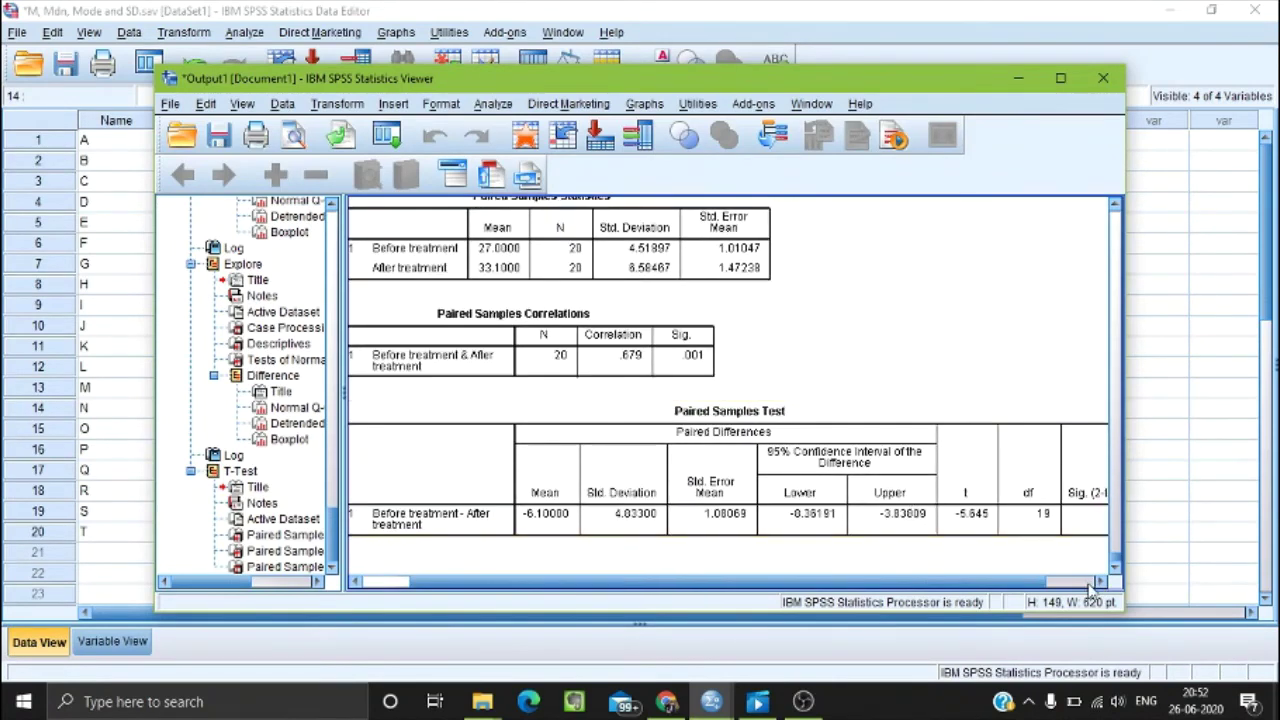
{"action": "left_click", "coordinate": [1099, 582]}
{"action": "left_click", "coordinate": [1098, 581]}
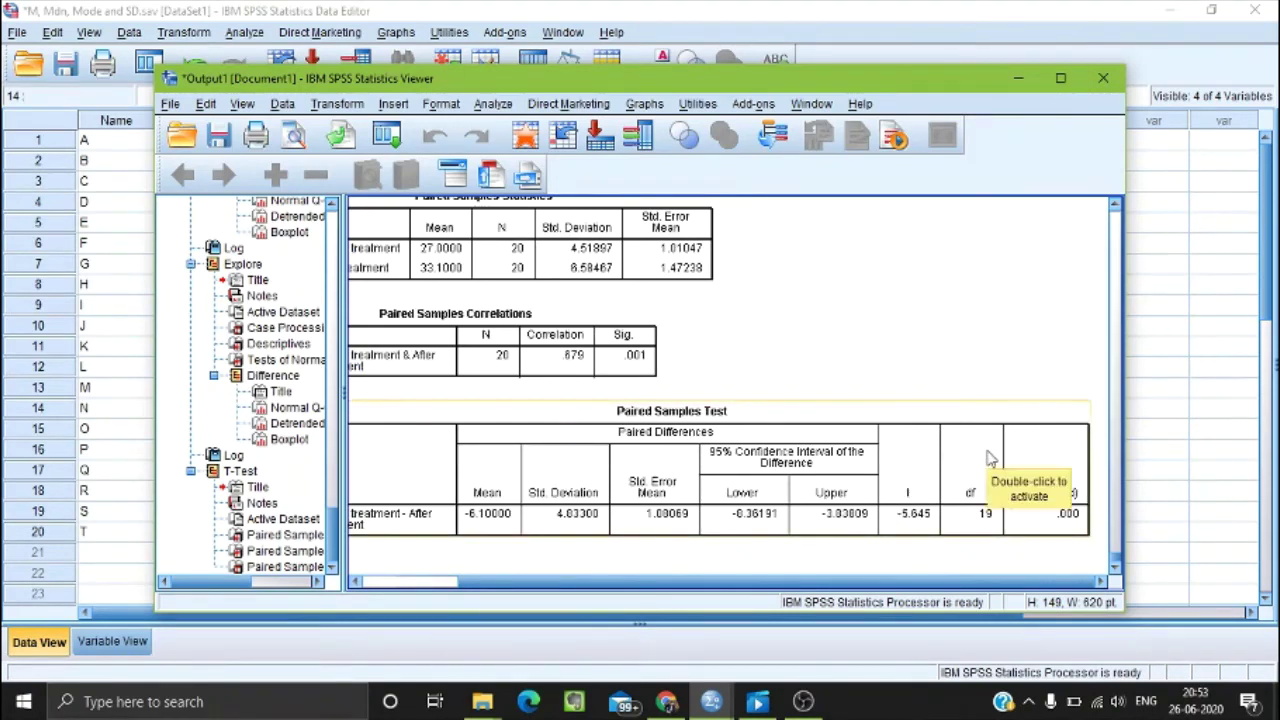
{"action": "left_click", "coordinate": [945, 545]}
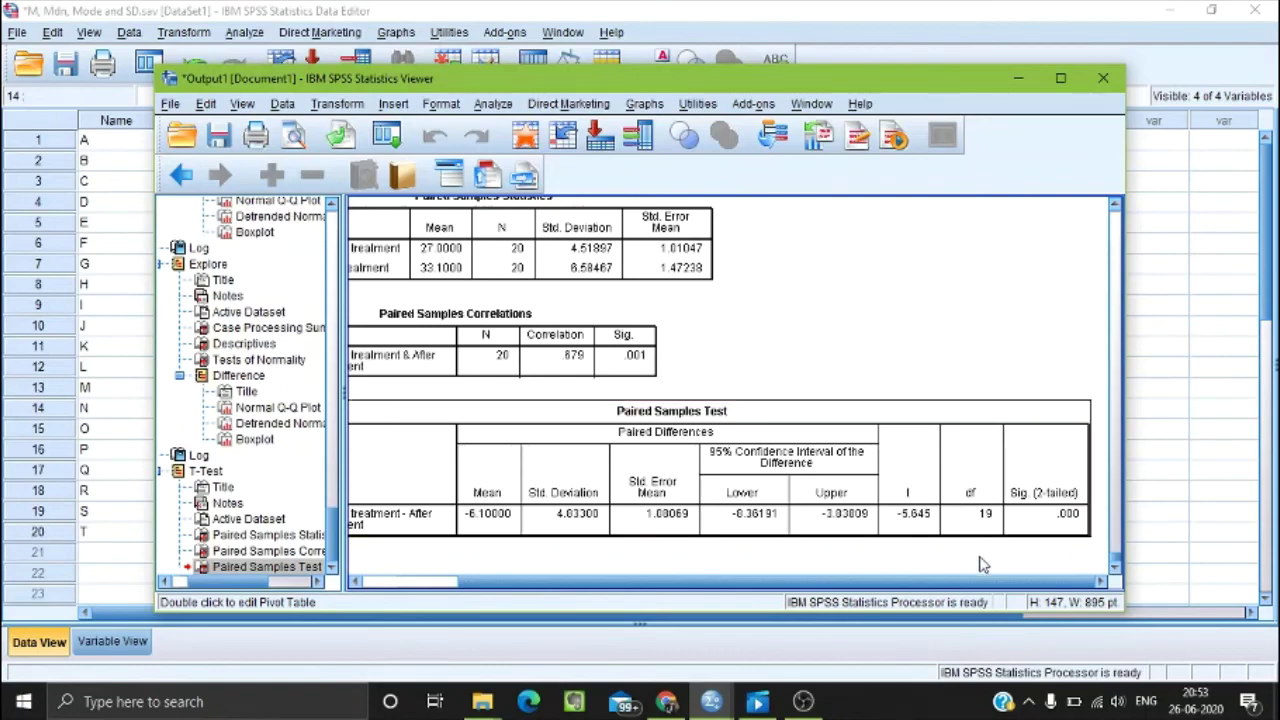
{"action": "left_click", "coordinate": [1018, 78]}
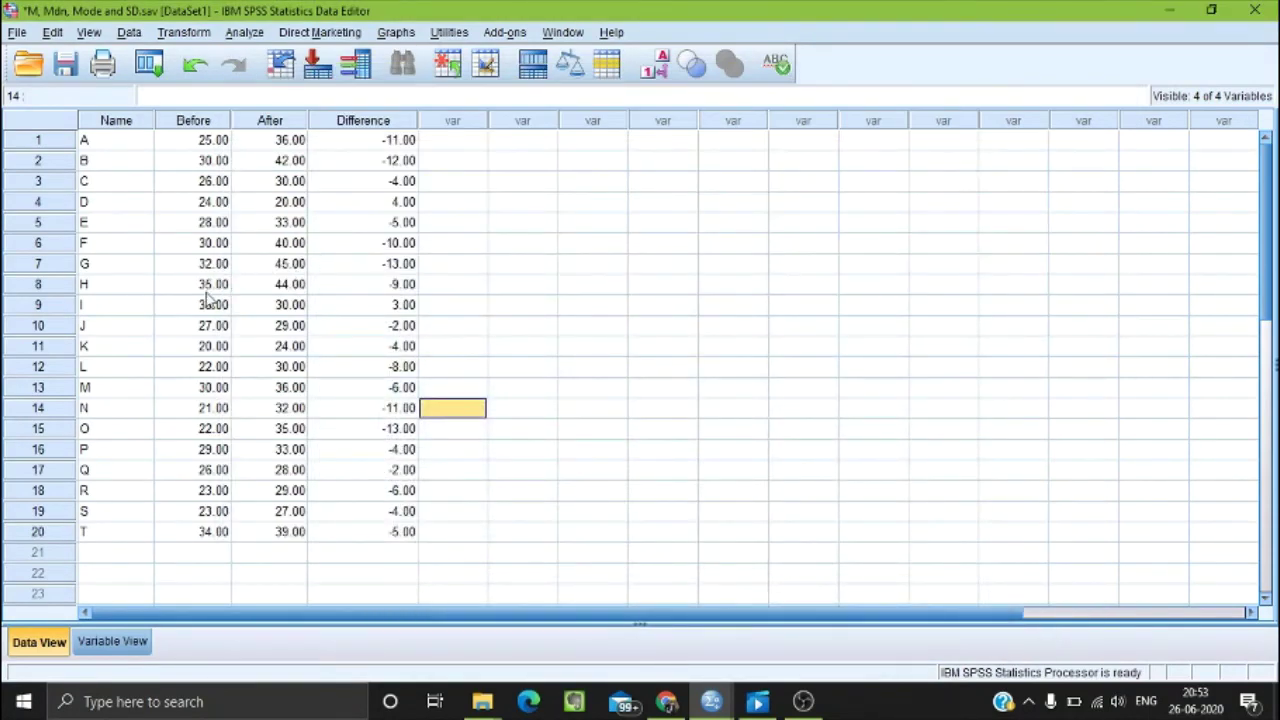